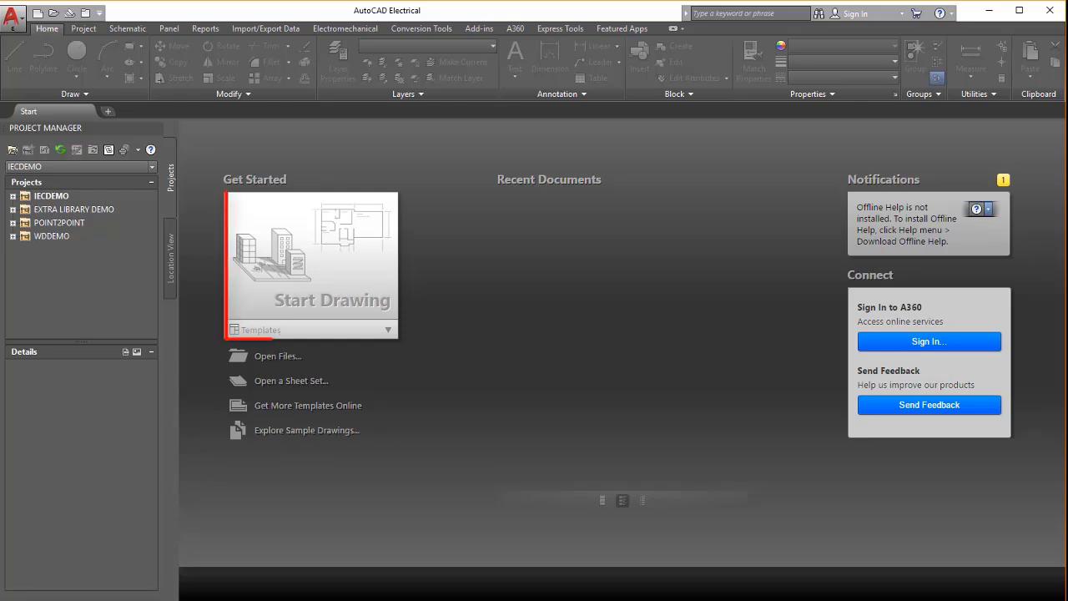
Create a new blank Drawing1.dwg using the Start Drawing tile on the Start page.
left_click(349, 280)
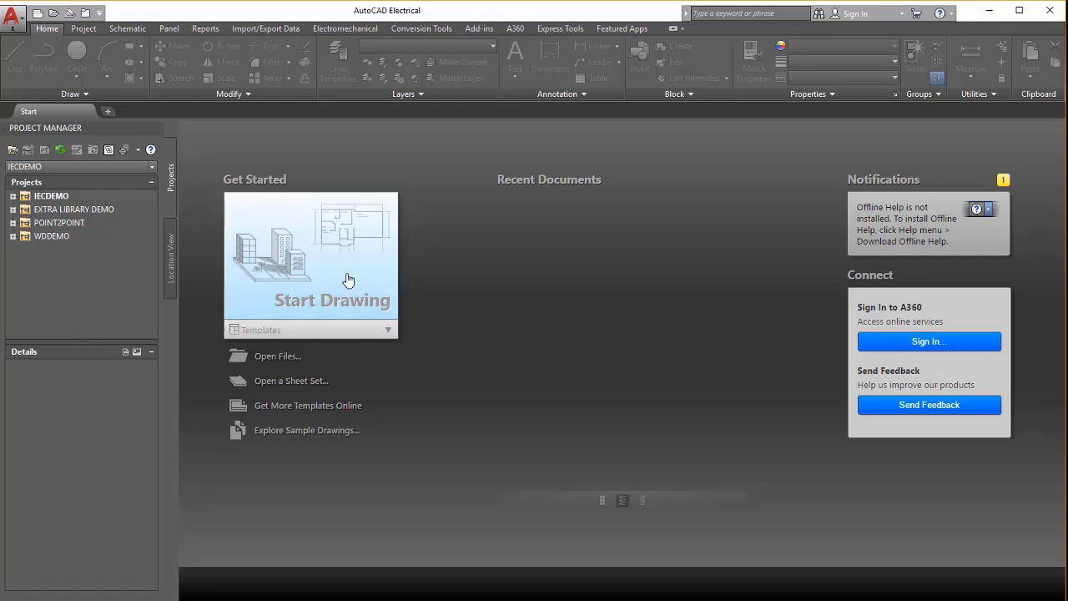
left_click(349, 279)
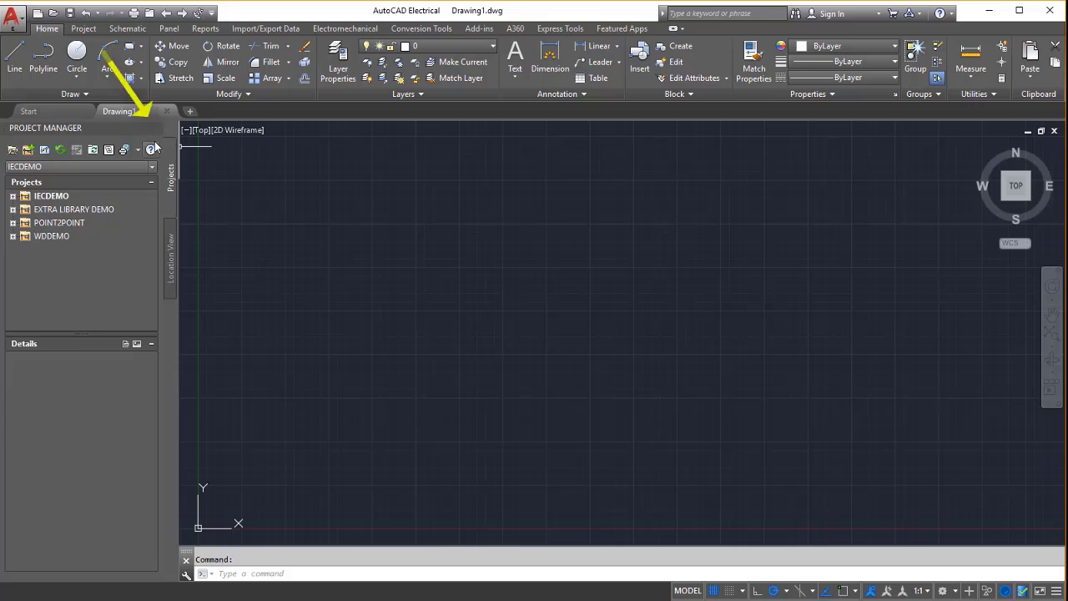
mouse_move(83, 128)
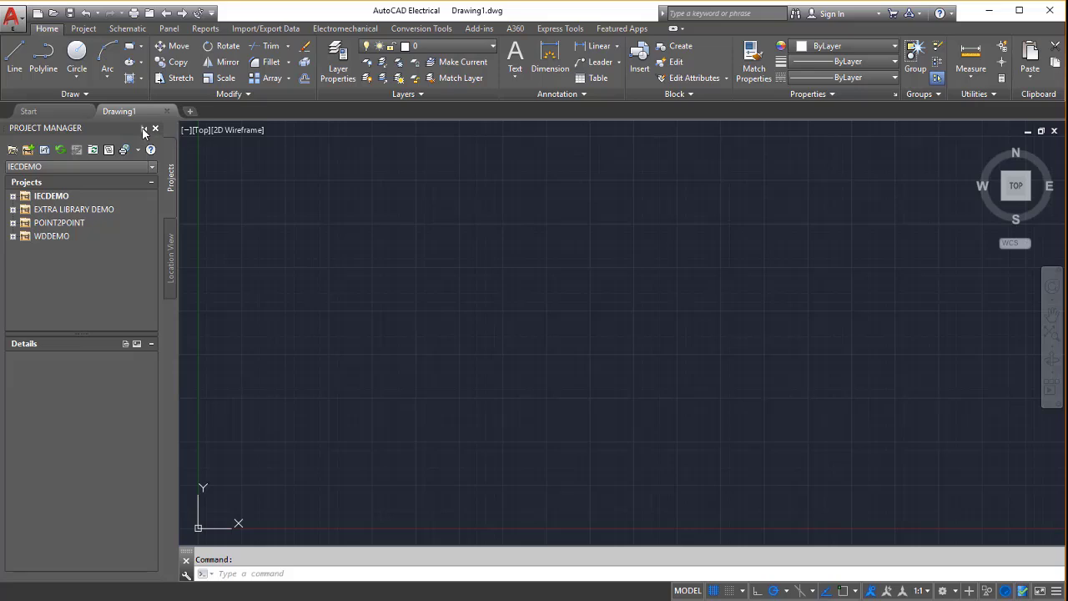
left_click(143, 132)
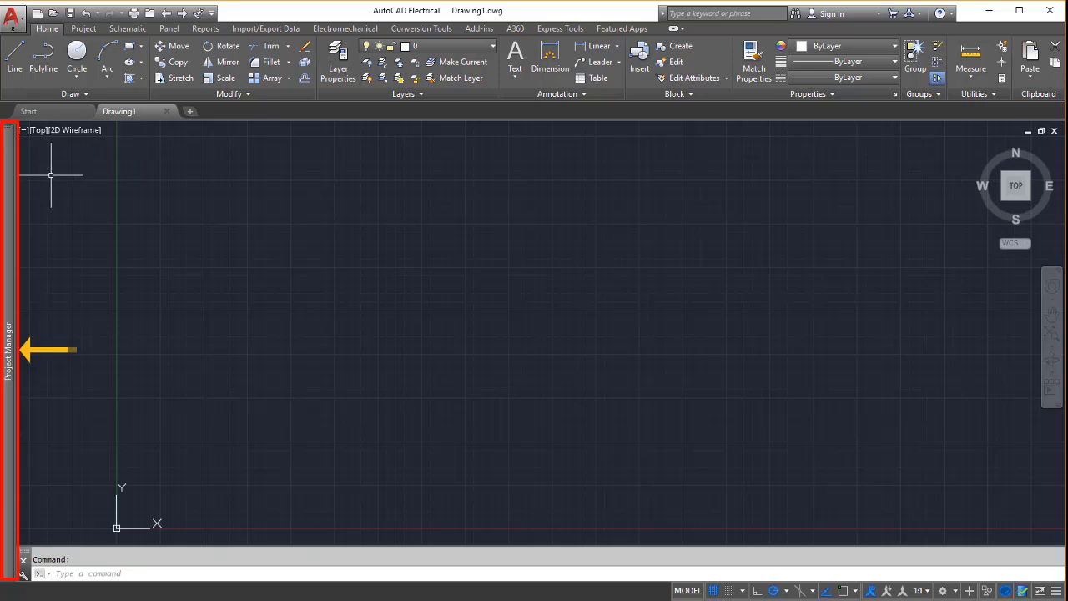
left_click(9, 177)
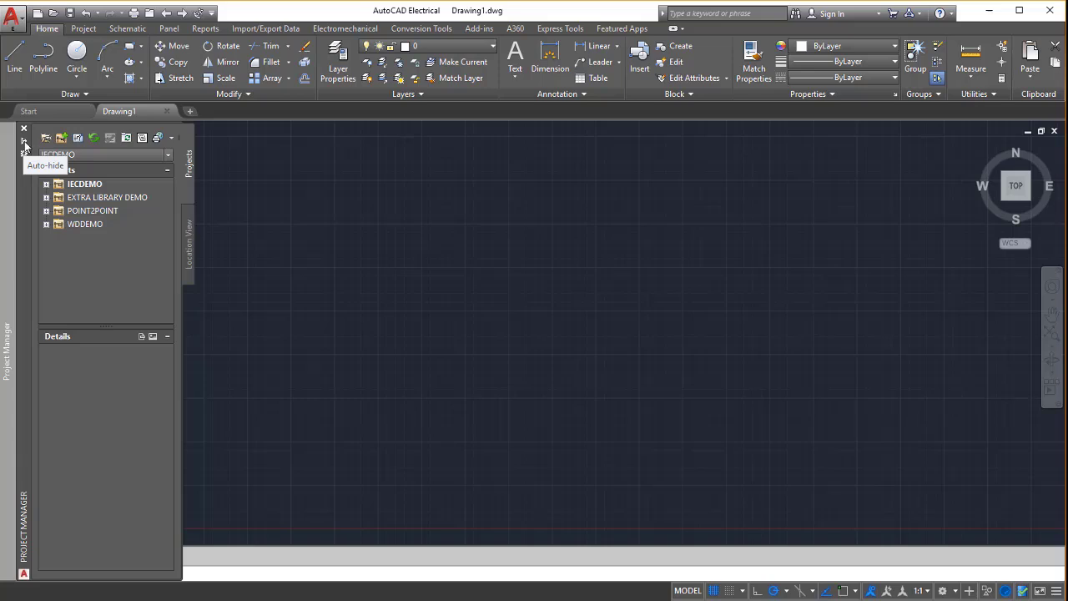
left_click(24, 144)
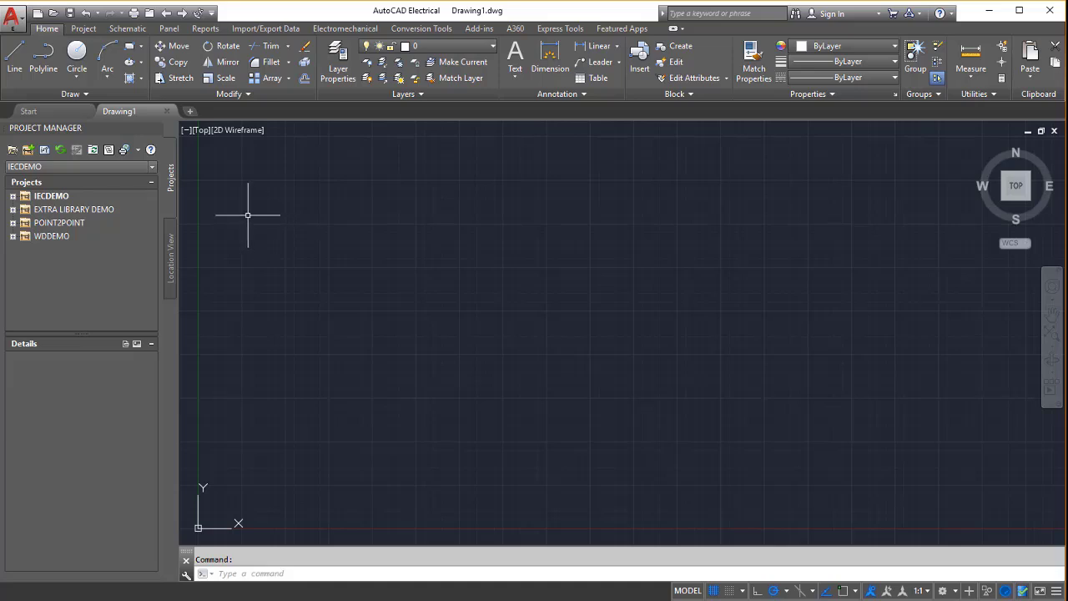
Go back to the Start page and expand the Templates list under Start Drawing.
left_click(57, 111)
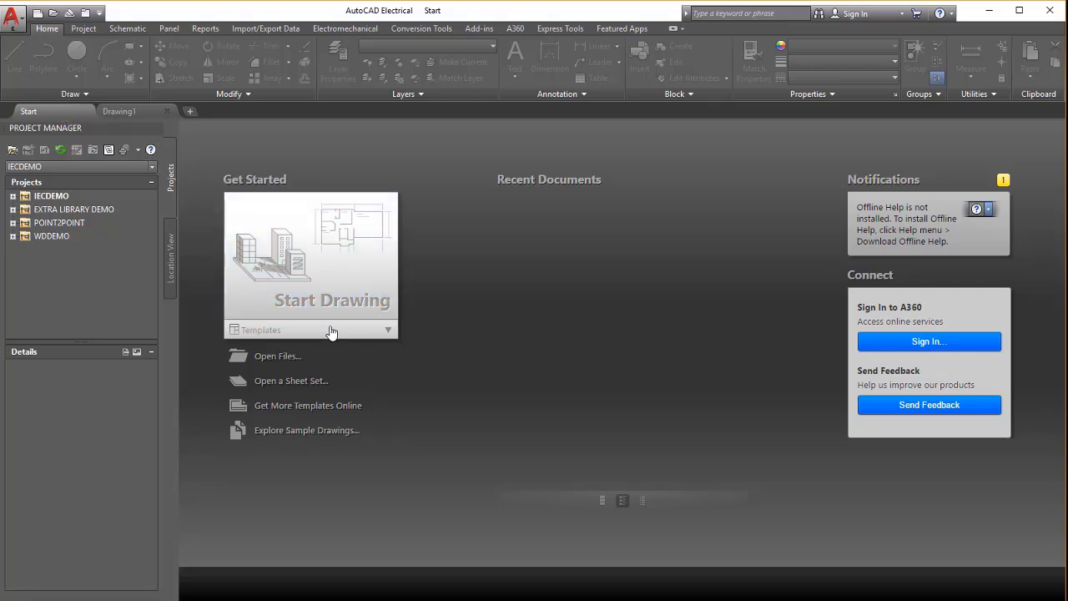
left_click(389, 332)
left_click(389, 333)
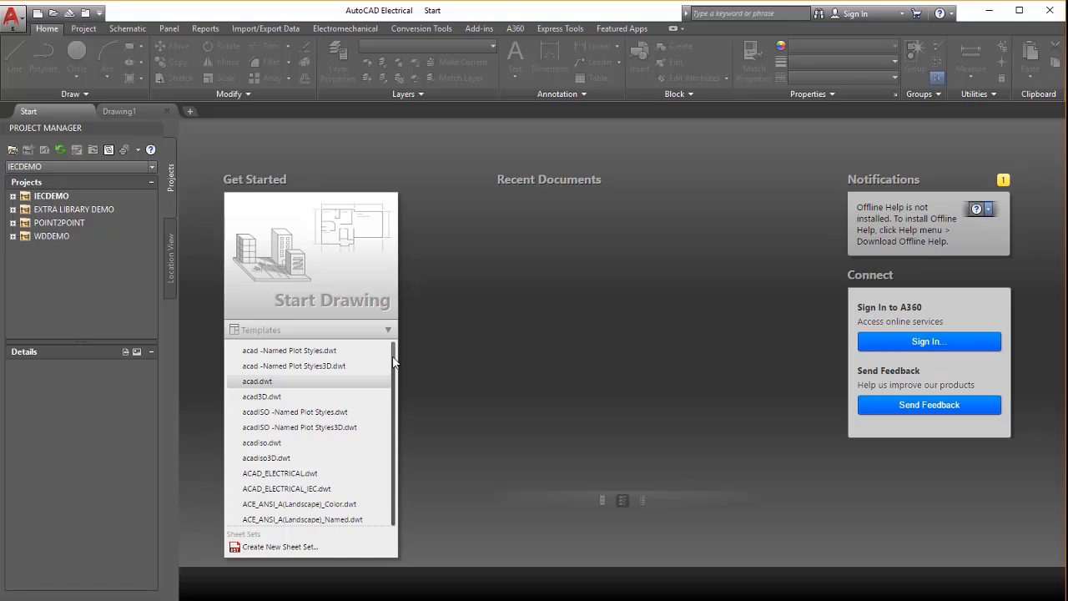
scroll(393, 361, "down", 2)
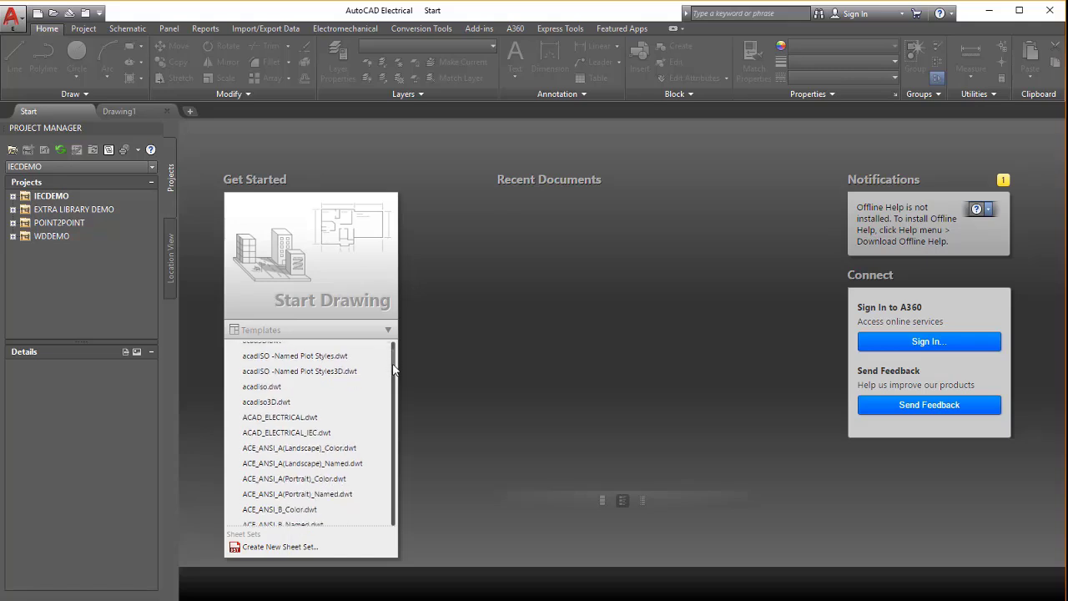
scroll(394, 372, "down", 2)
scroll(394, 380, "down", 1)
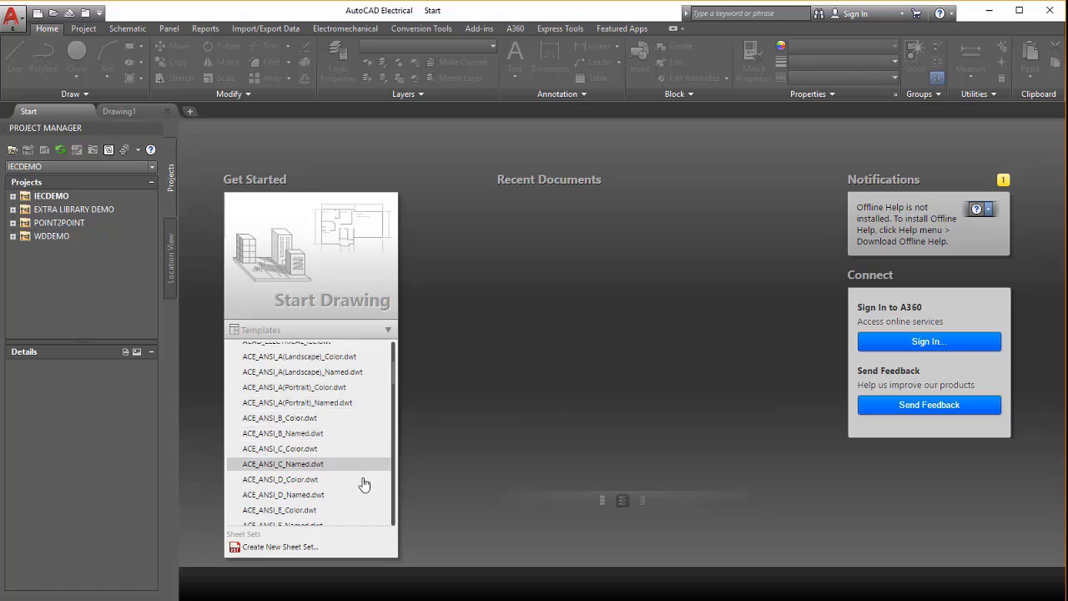
scroll(364, 486, "down", 2)
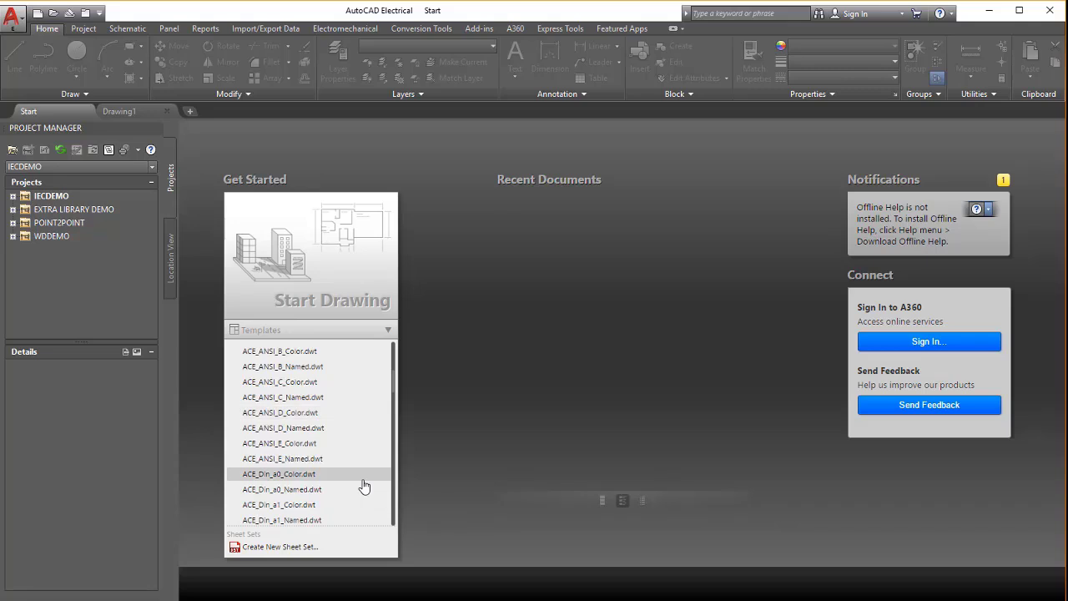
scroll(364, 487, "down", 2)
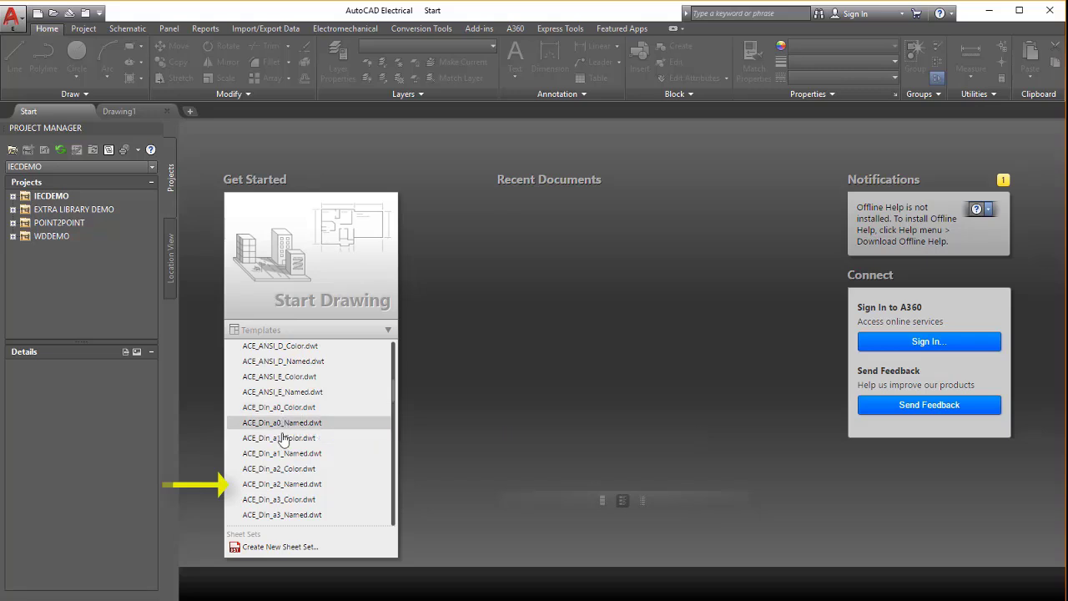
scroll(284, 435, "down", 2)
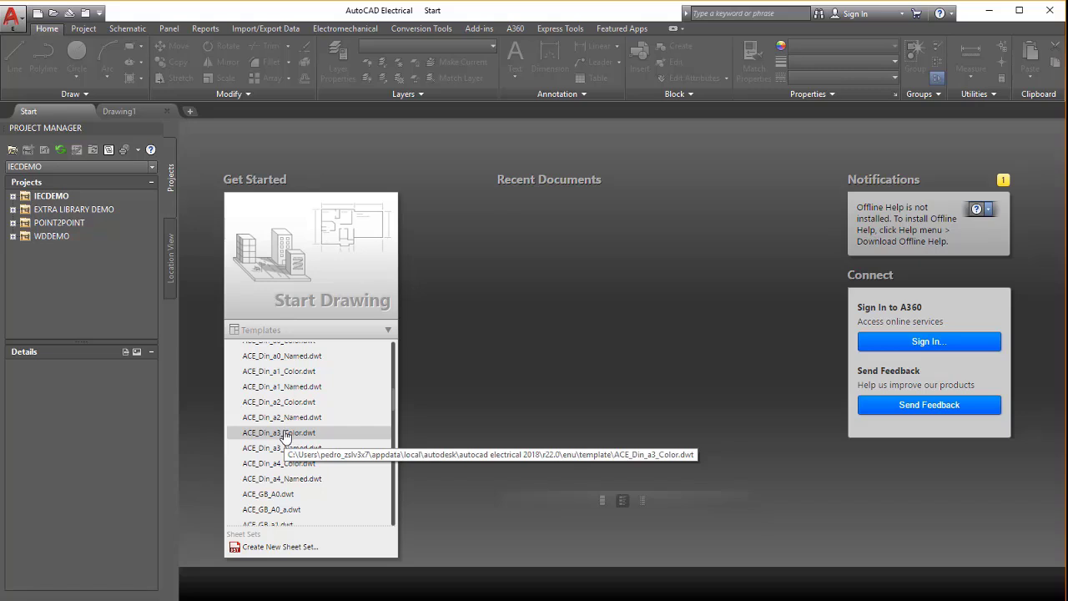
scroll(285, 430, "down", 2)
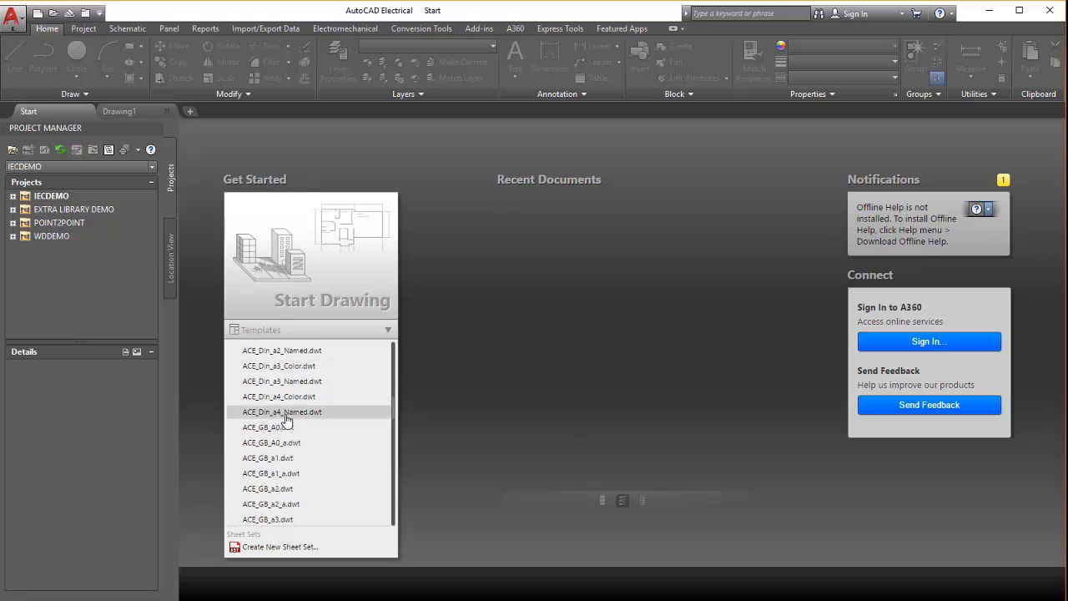
scroll(317, 431, "down", 2)
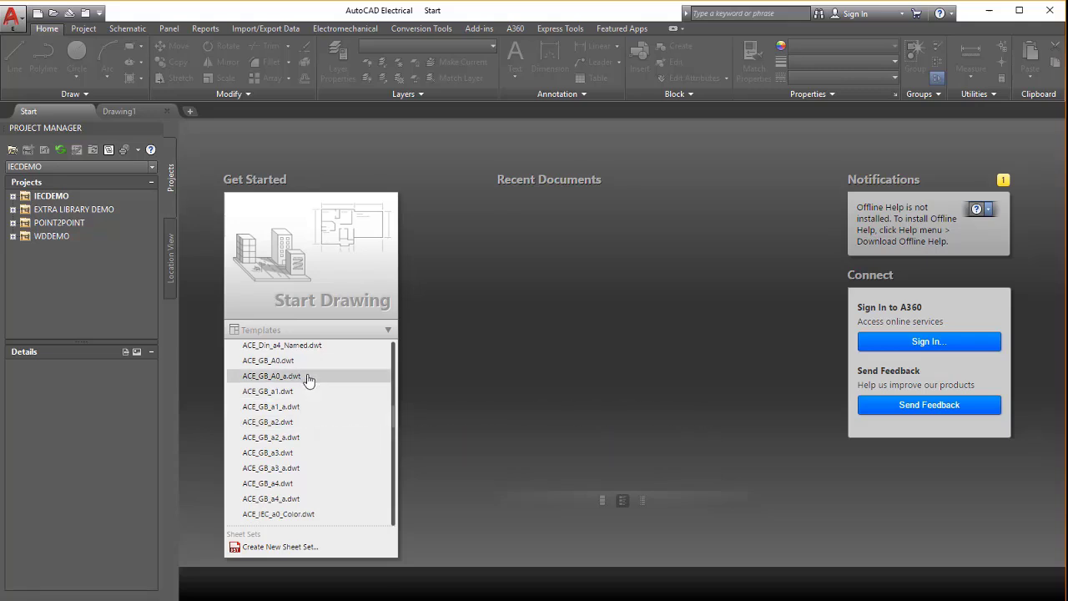
scroll(310, 377, "down", 2)
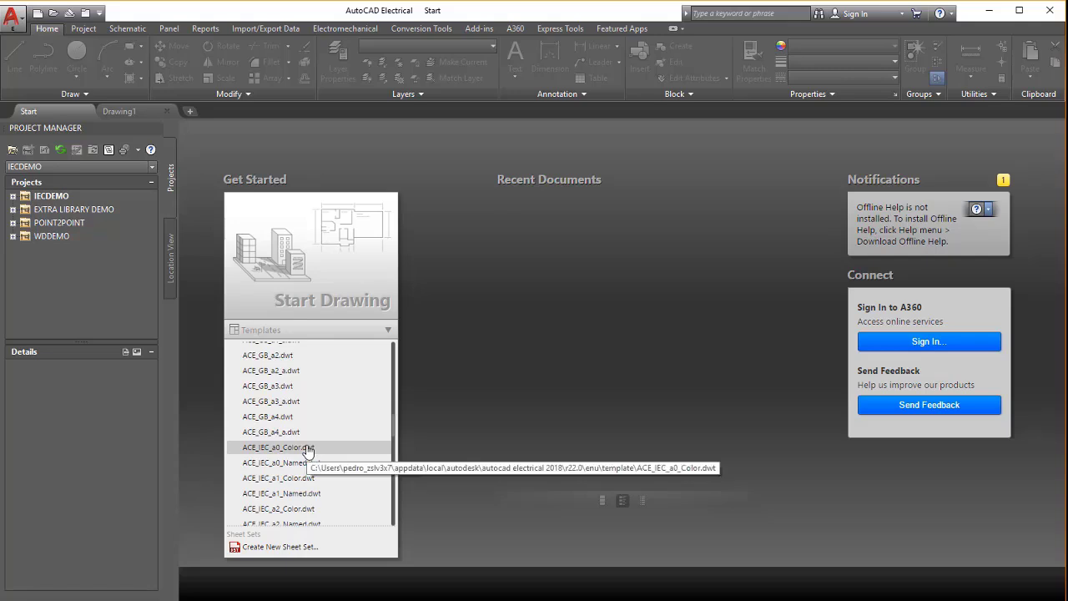
scroll(307, 450, "down", 4)
scroll(308, 451, "down", 2)
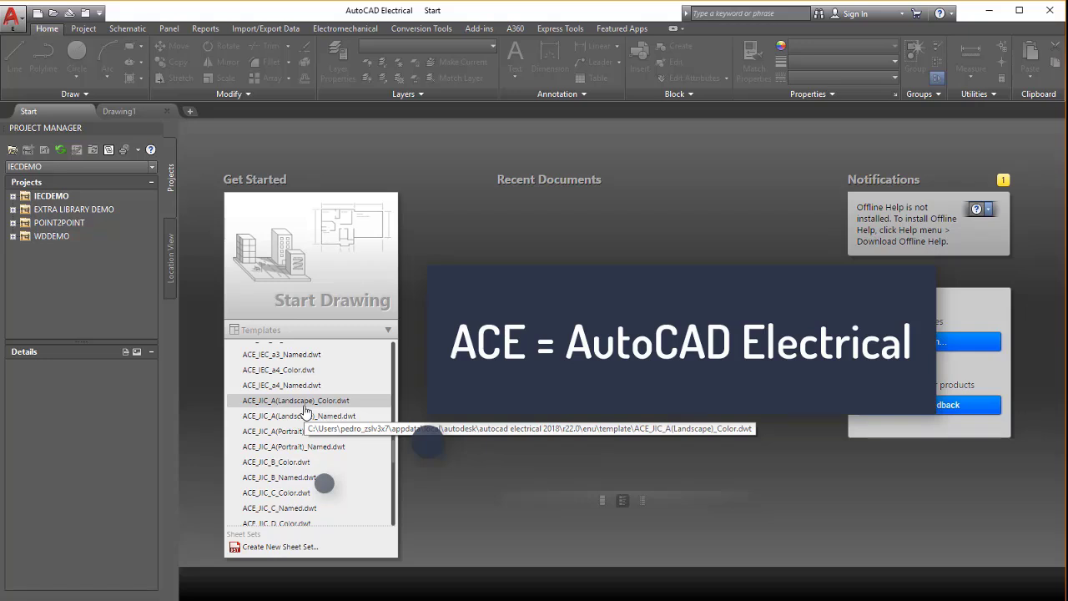
scroll(305, 409, "up", 2)
scroll(305, 409, "up", 2)
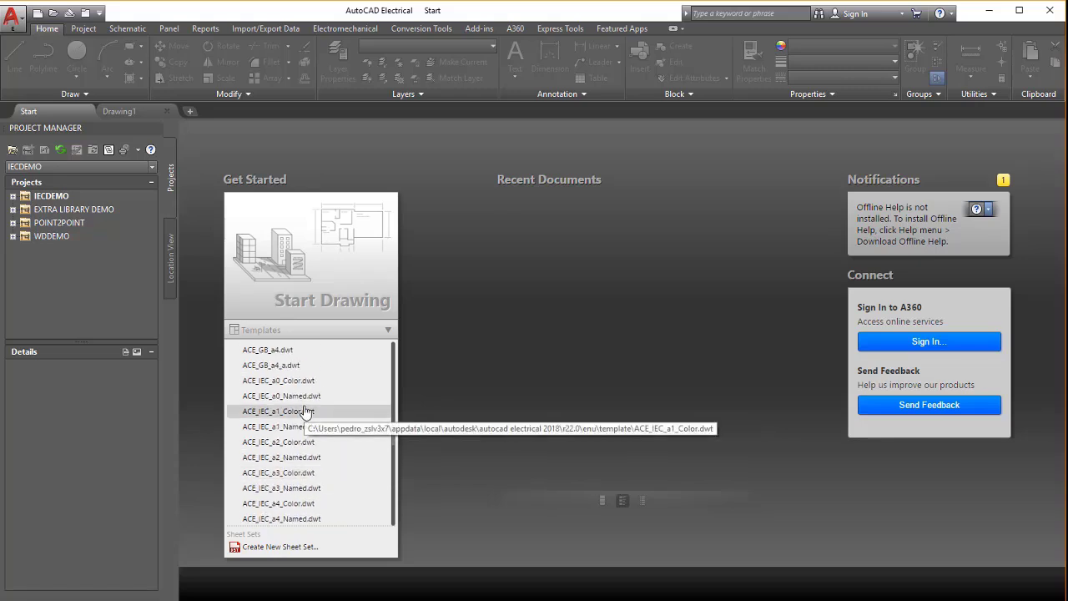
scroll(304, 411, "down", 2)
scroll(302, 411, "down", 2)
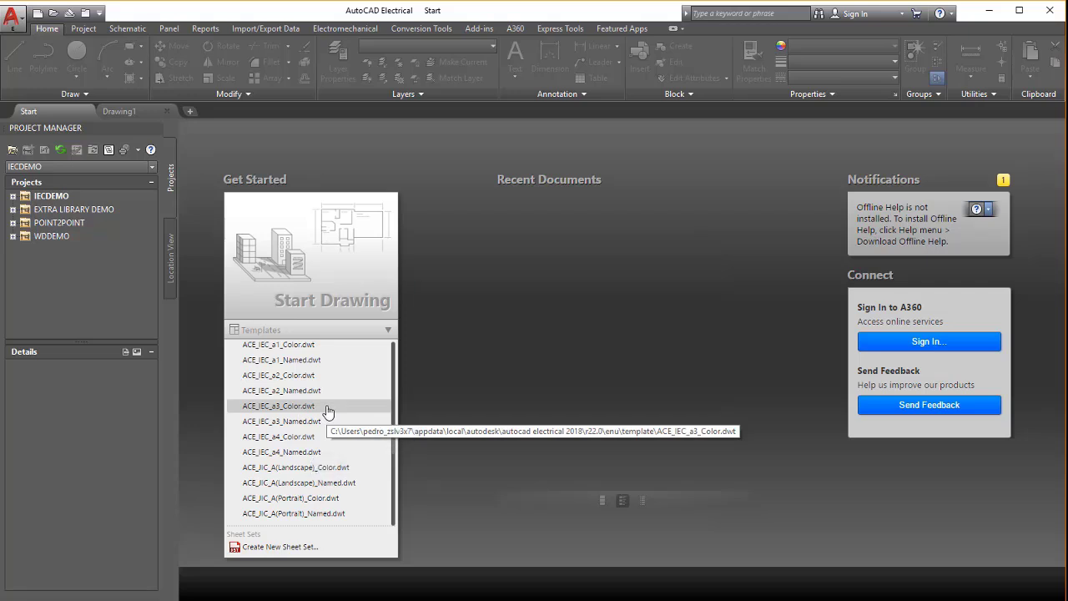
Create Drawing2.dwg from the ACE_IEC_a3_Color.dwt template, showing the A3 border and title block.
left_click(328, 412)
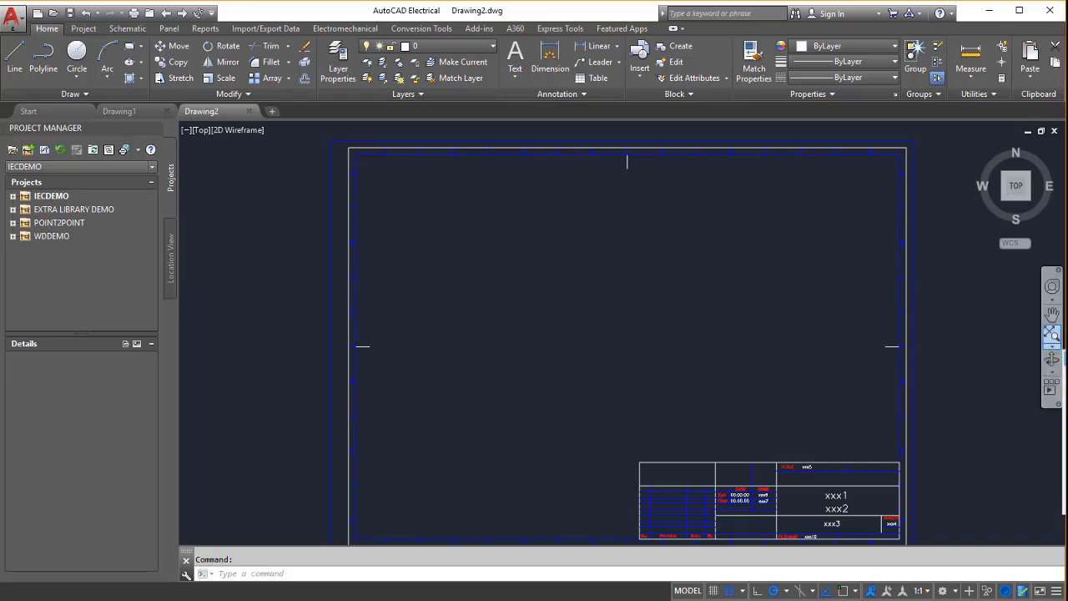
left_click(1052, 333)
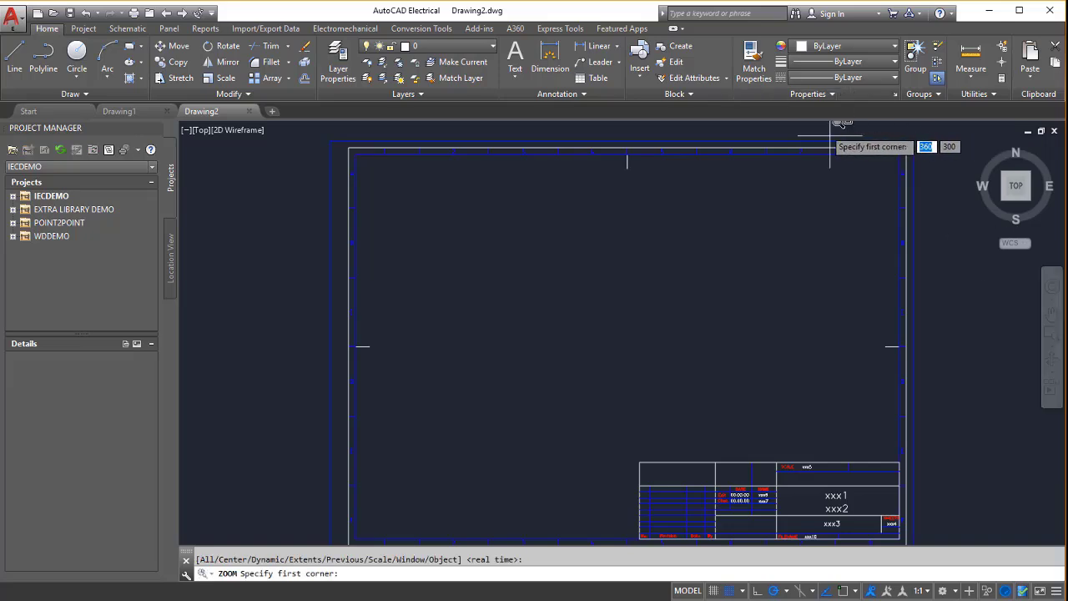
left_click(789, 135)
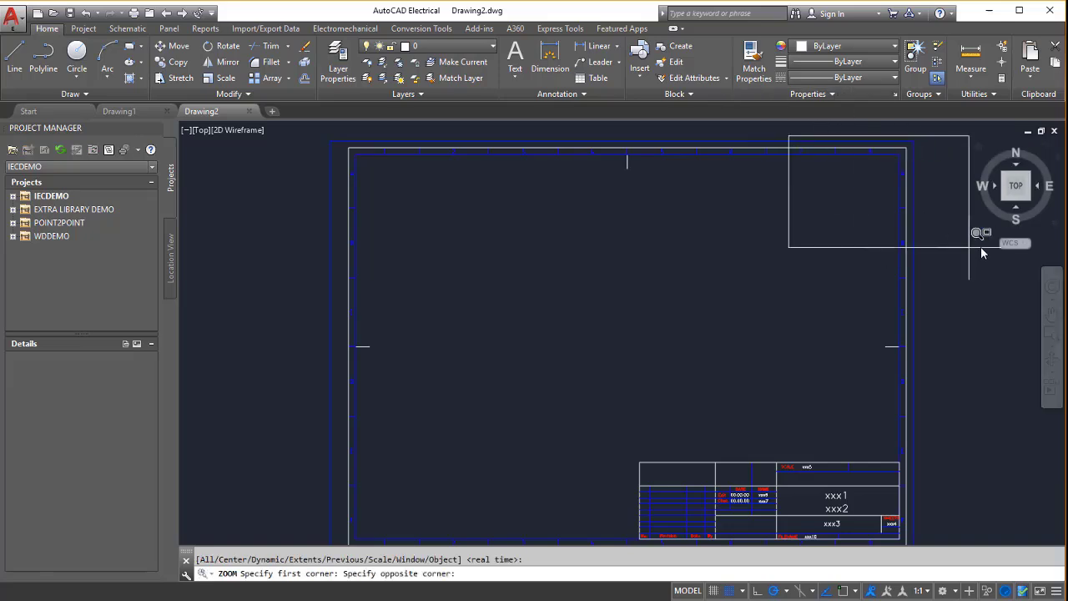
left_click(944, 260)
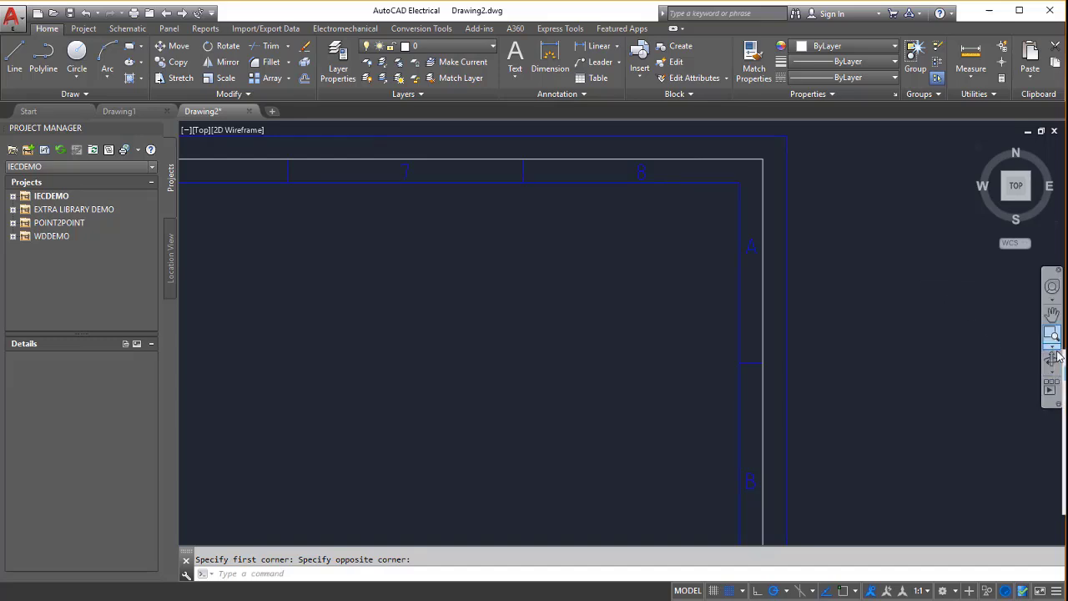
left_click(1052, 346)
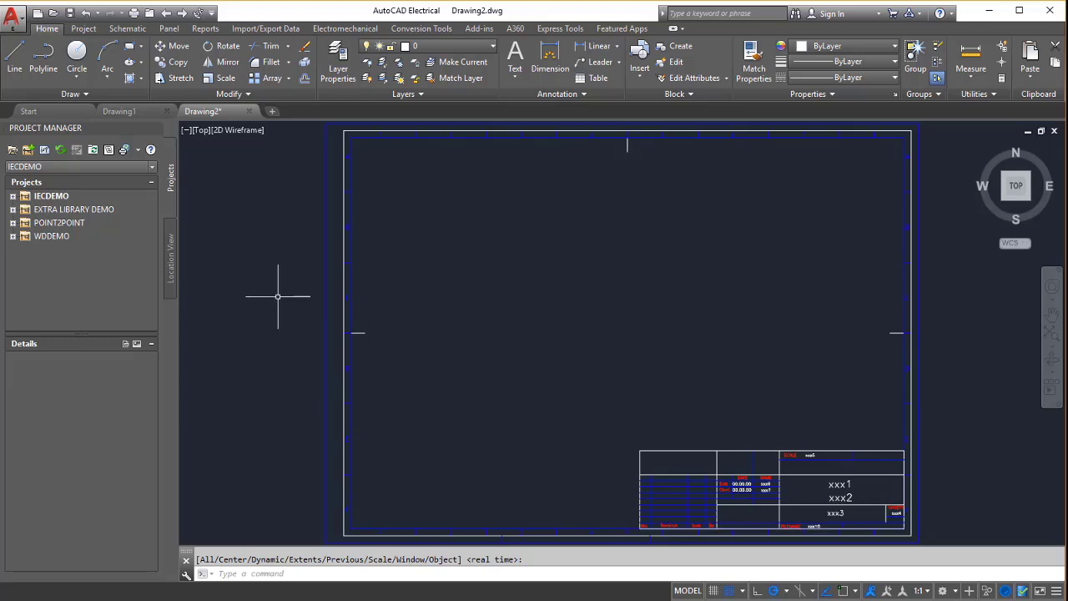
From the Start page, create Drawing3.dwg and Drawing4.dwg, each with the A3 title block.
left_click(59, 111)
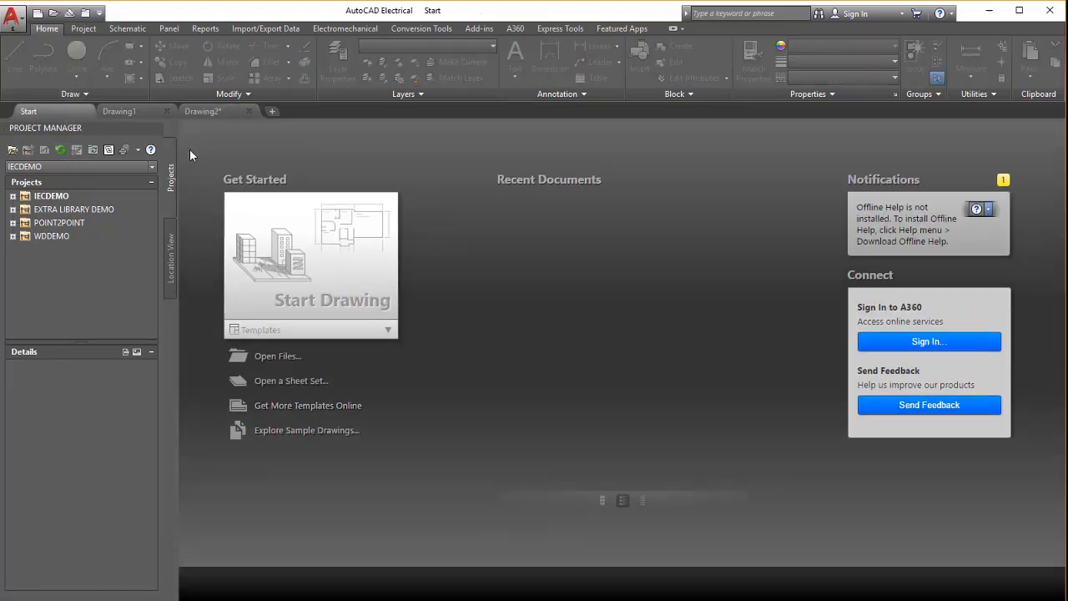
left_click(323, 287)
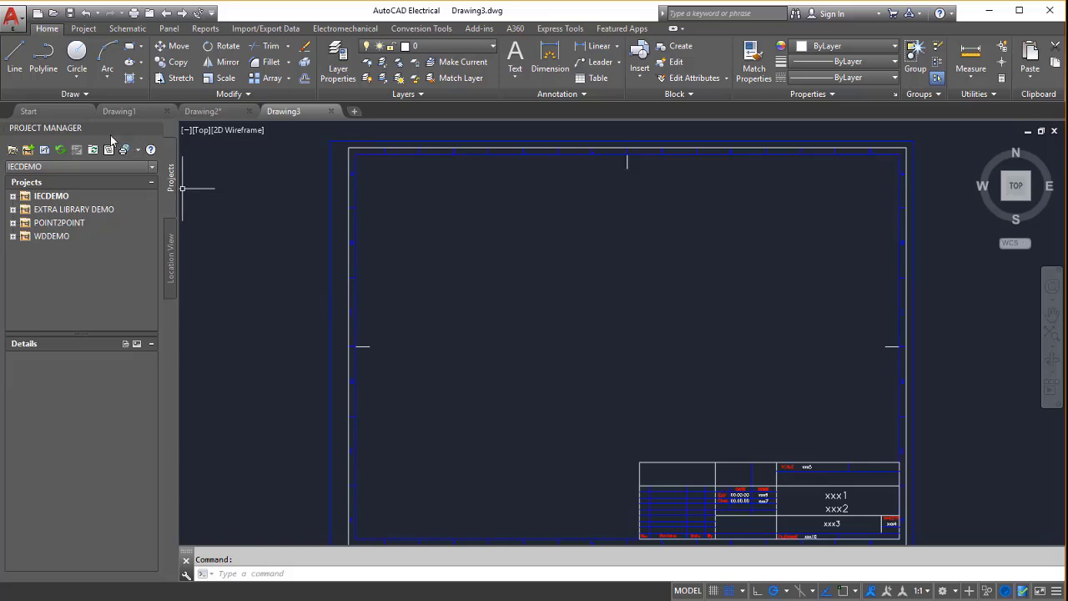
left_click(84, 111)
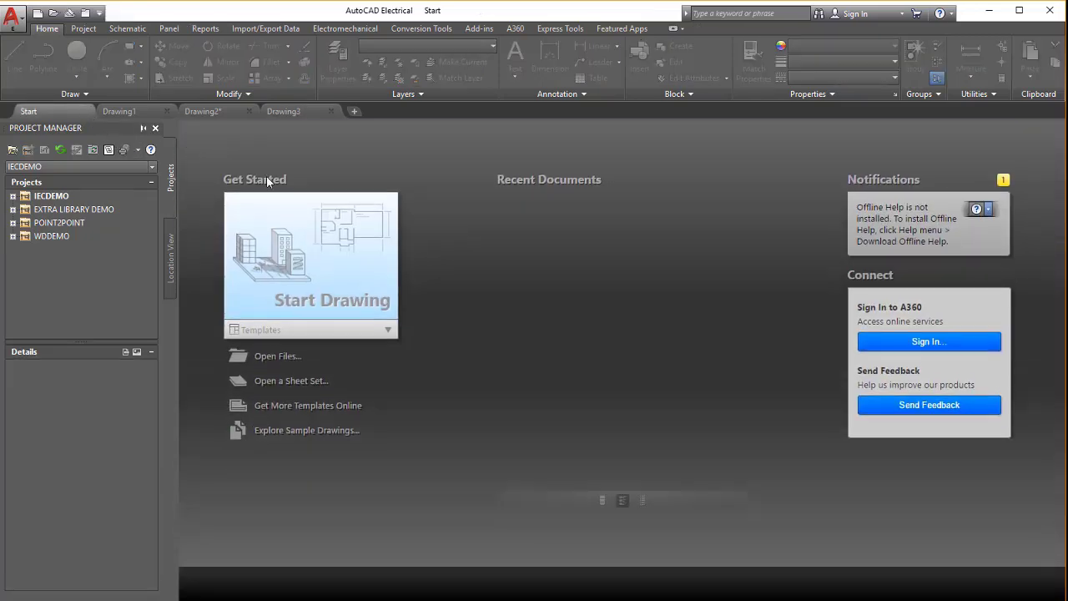
left_click(351, 269)
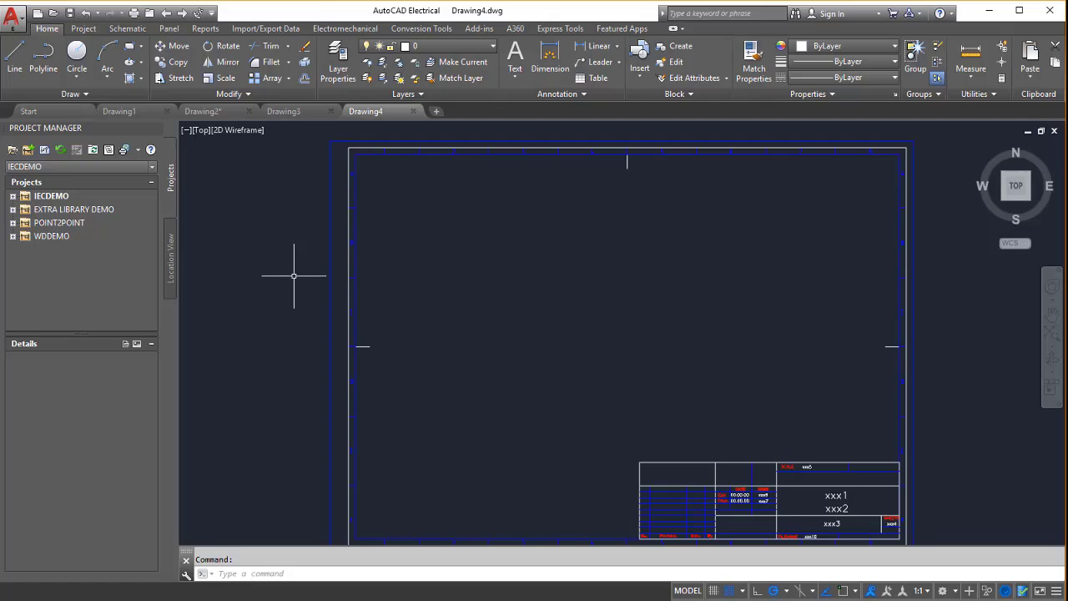